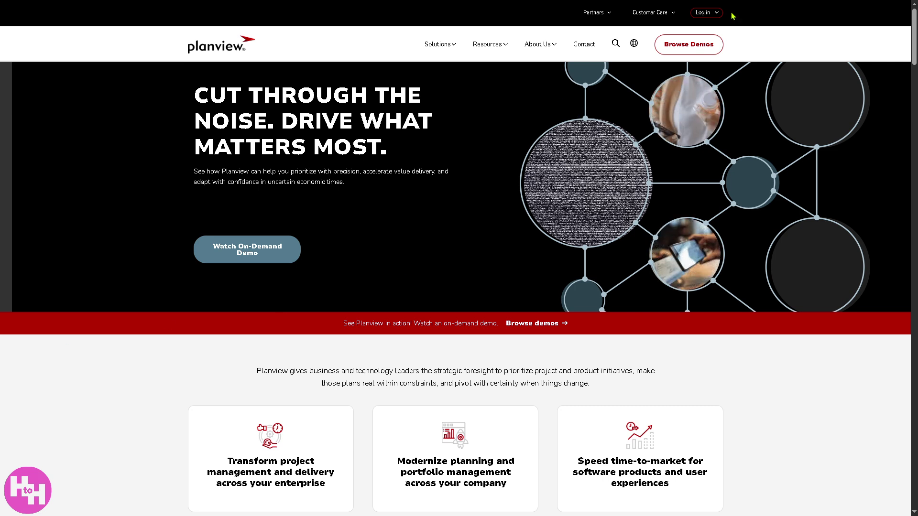
Browse Planview's demos and free trials, and start the free ProjectPlace trial from Product Trials.
click(718, 13)
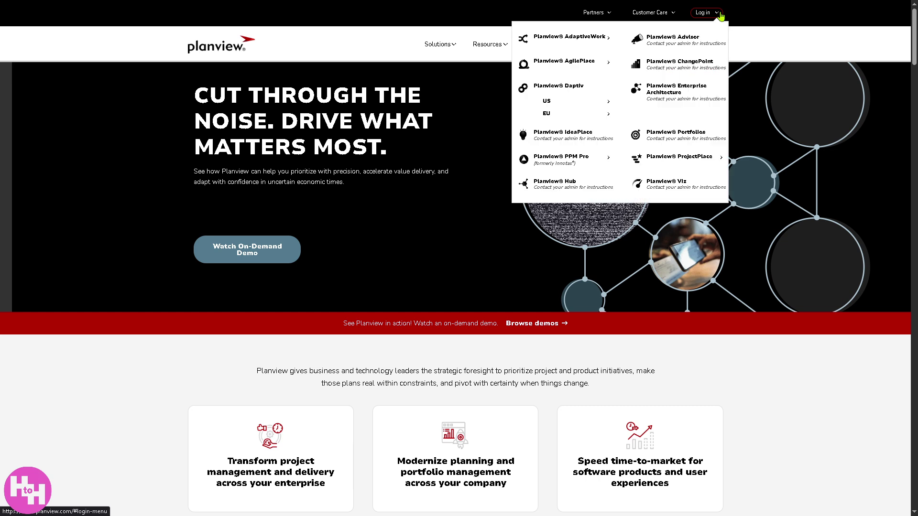
click(776, 31)
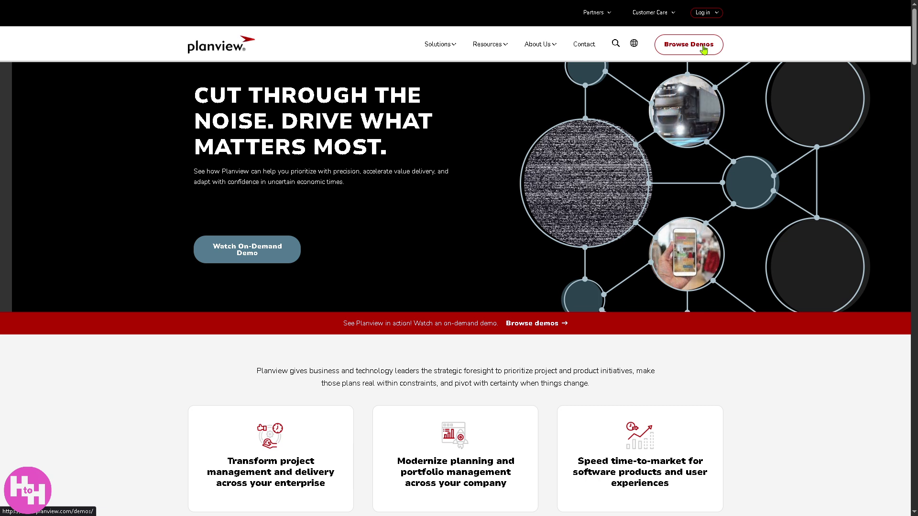
click(704, 50)
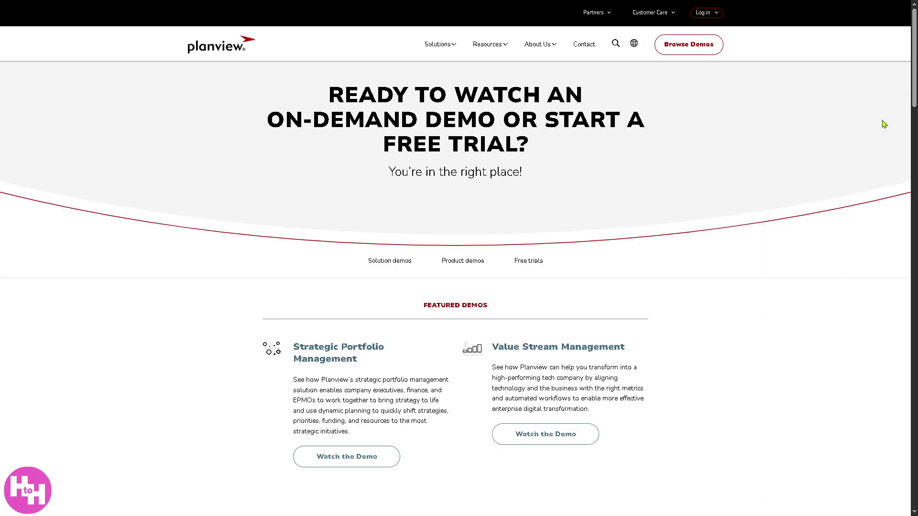
drag(914, 91, 914, 427)
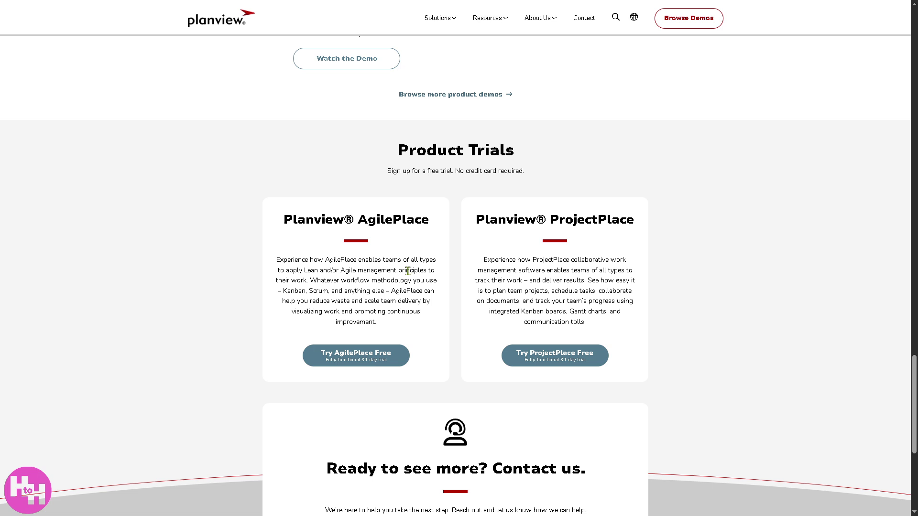
click(569, 366)
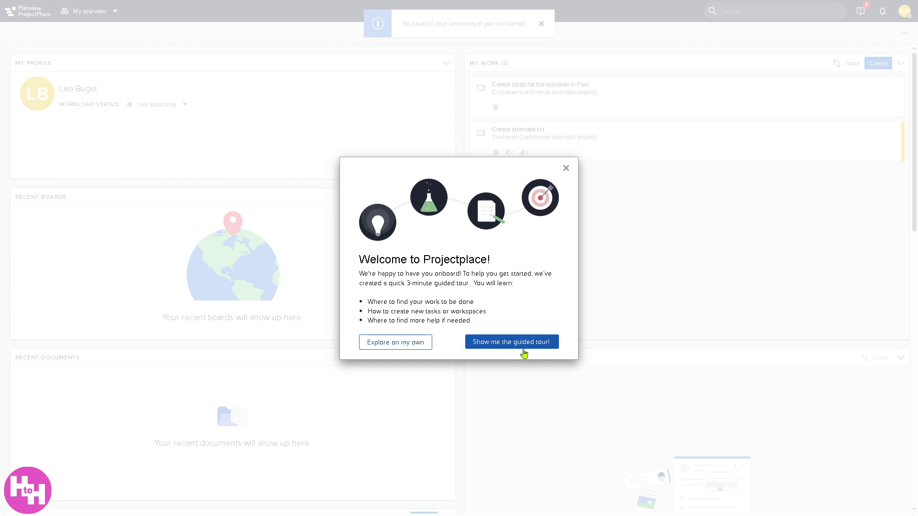
Start the guided tour, dismiss the workspace tip, and browse the My overview view list.
click(412, 345)
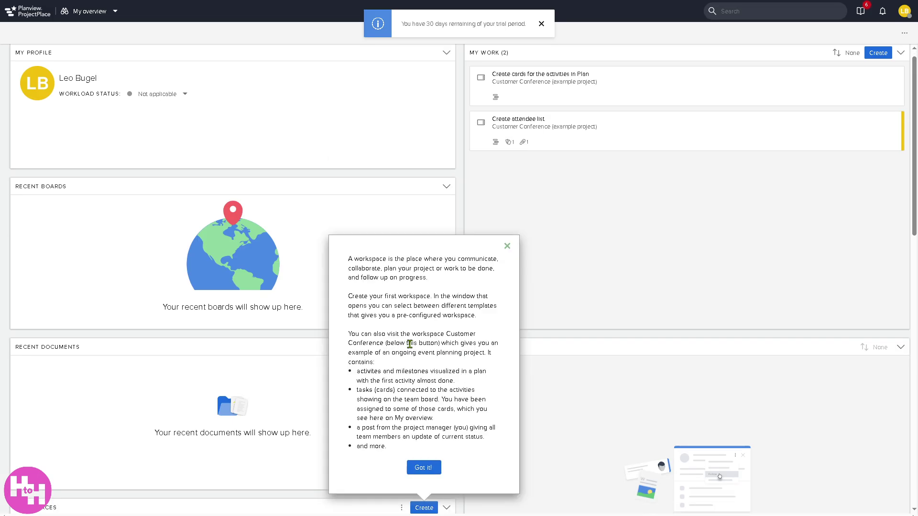
click(508, 248)
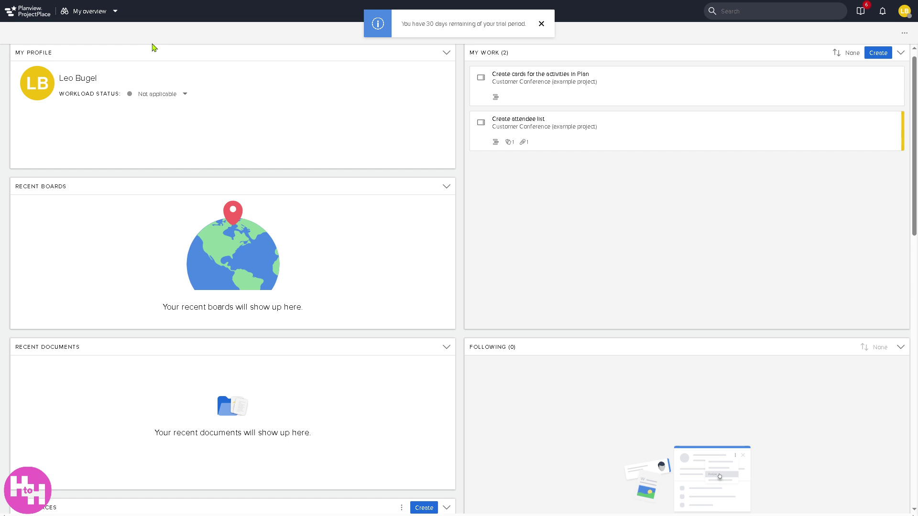
click(116, 15)
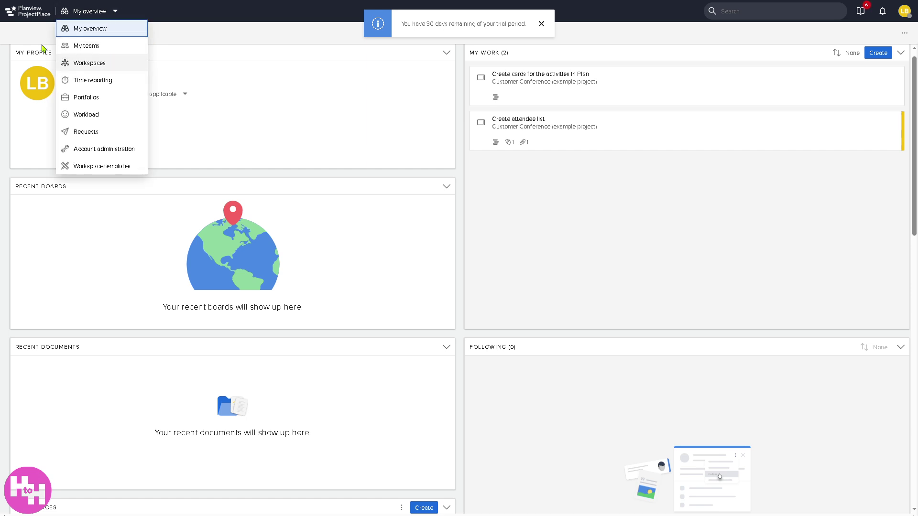
key(Escape)
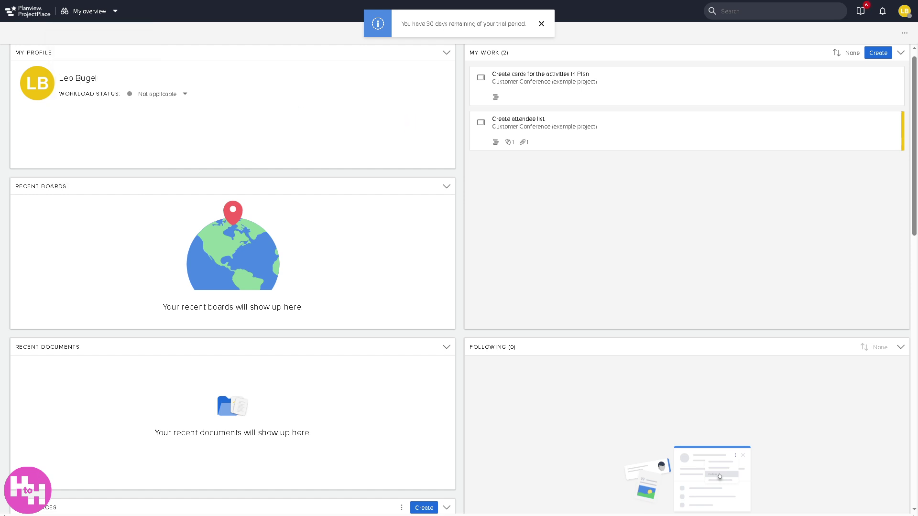
click(115, 14)
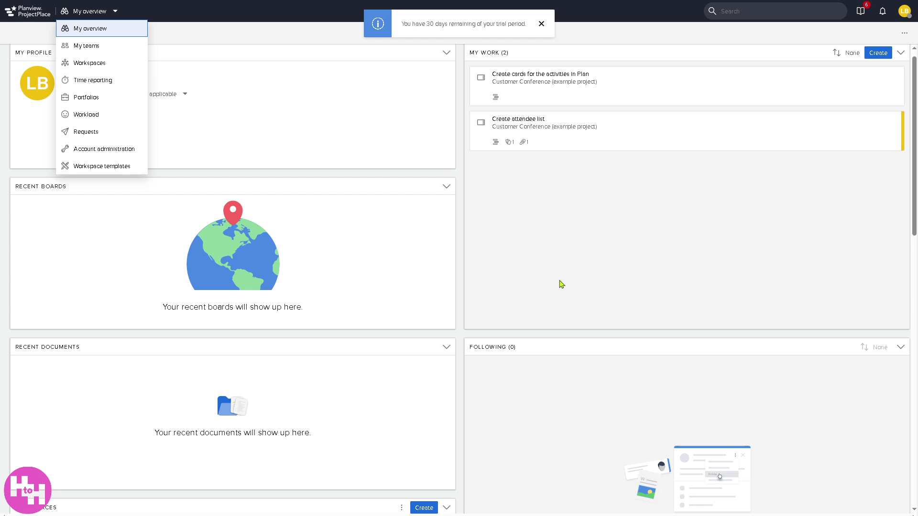
key(Escape)
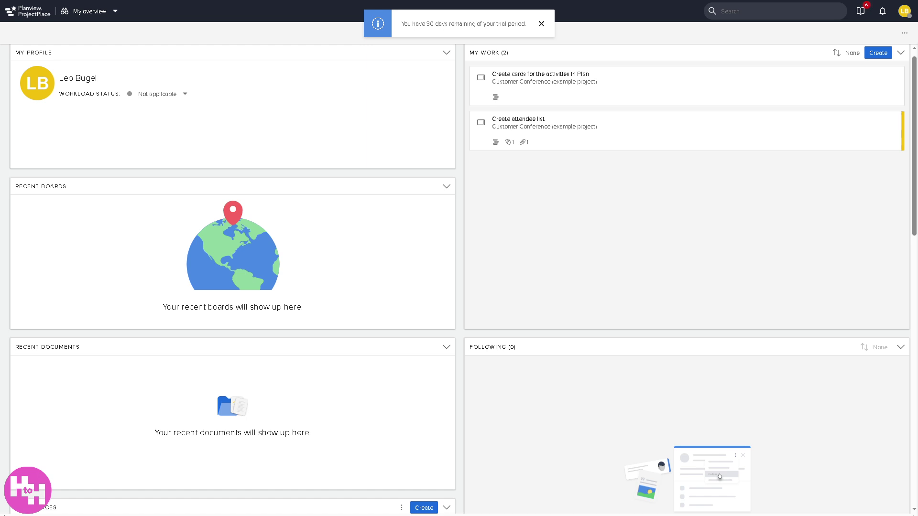
click(114, 14)
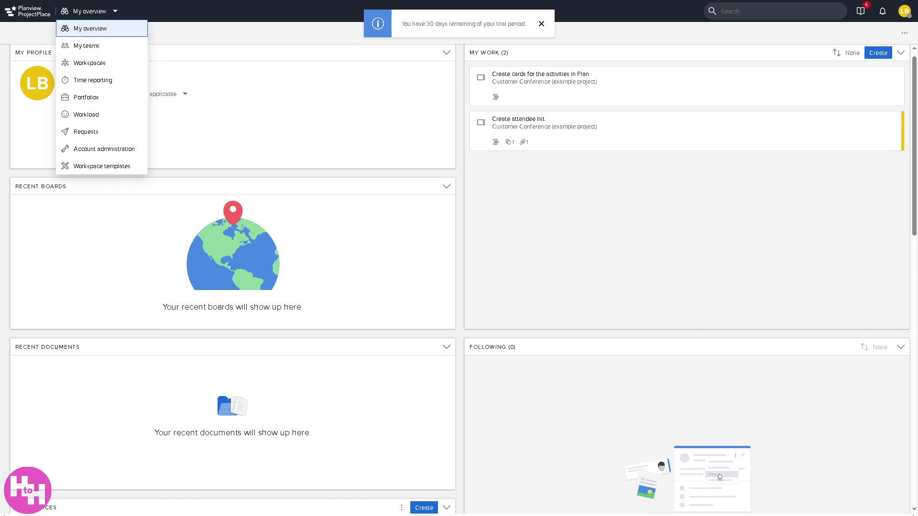
key(Escape)
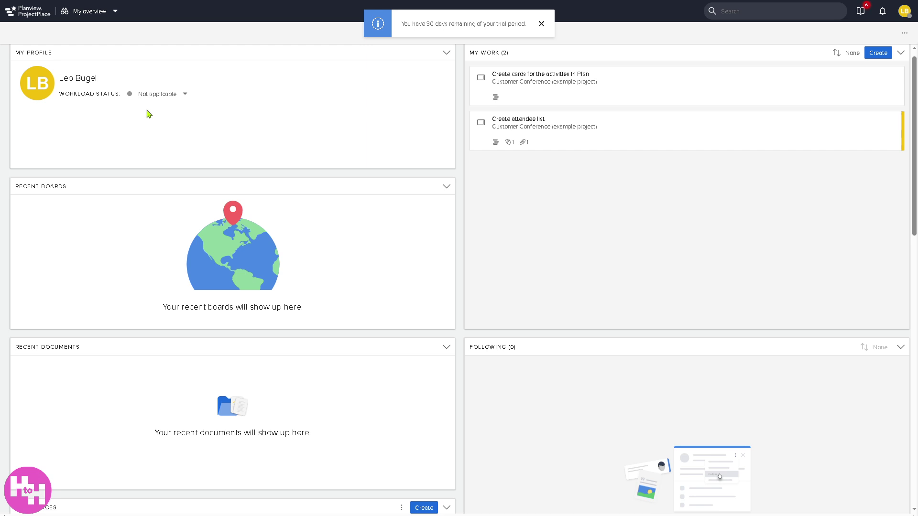
click(115, 18)
Switch to My teams and begin a new team named 'How to use PLANVIEW'.
click(101, 49)
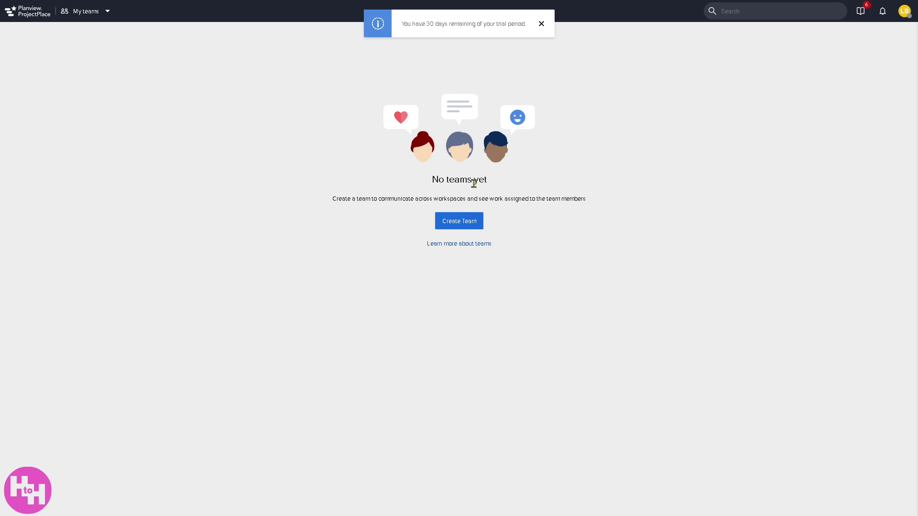
click(470, 226)
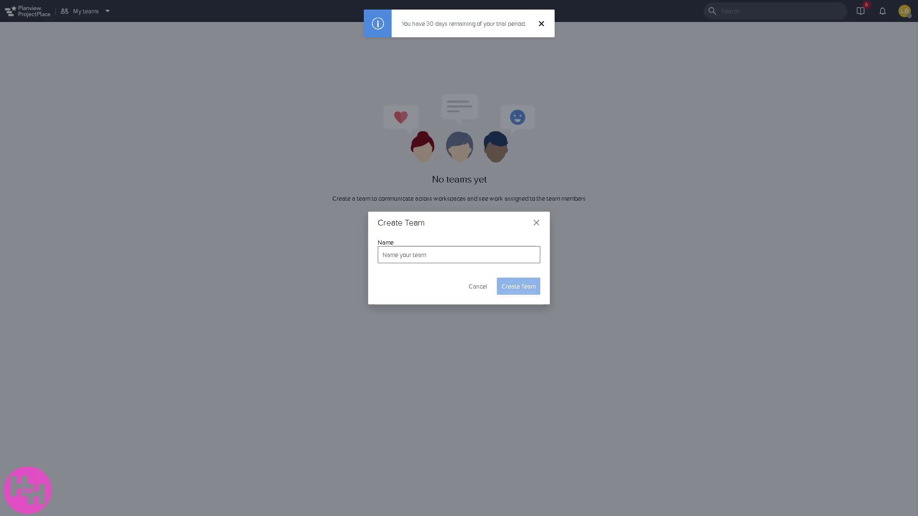
click(450, 255)
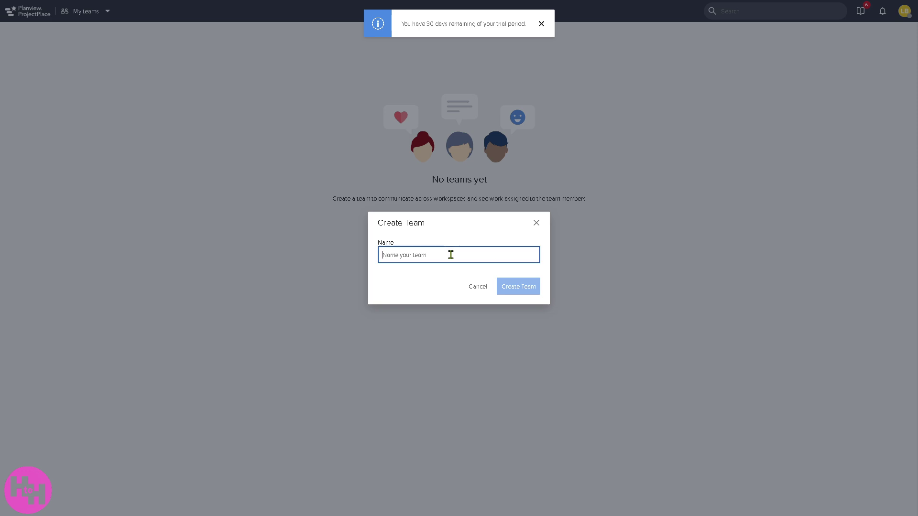
text(How to use PL)
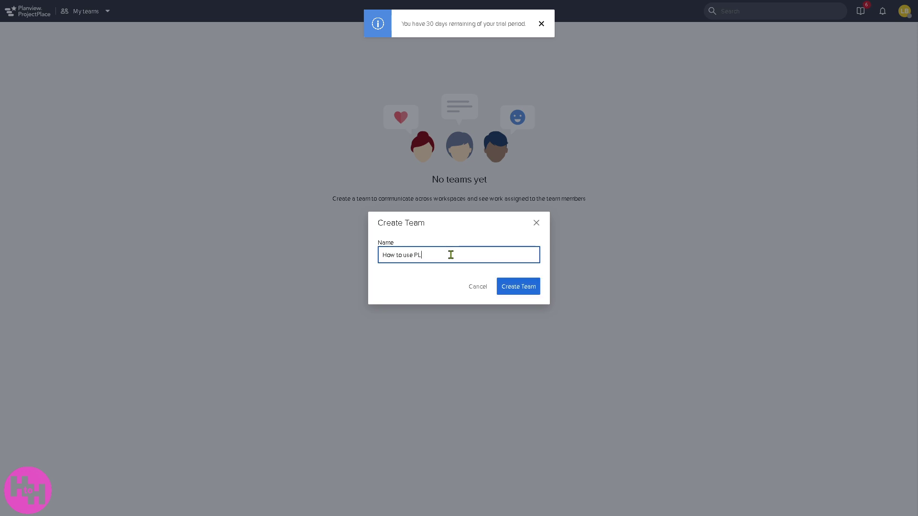
text(ANVIEW)
Create the team and paste 'How to use PLANVIEW' as its description.
click(525, 293)
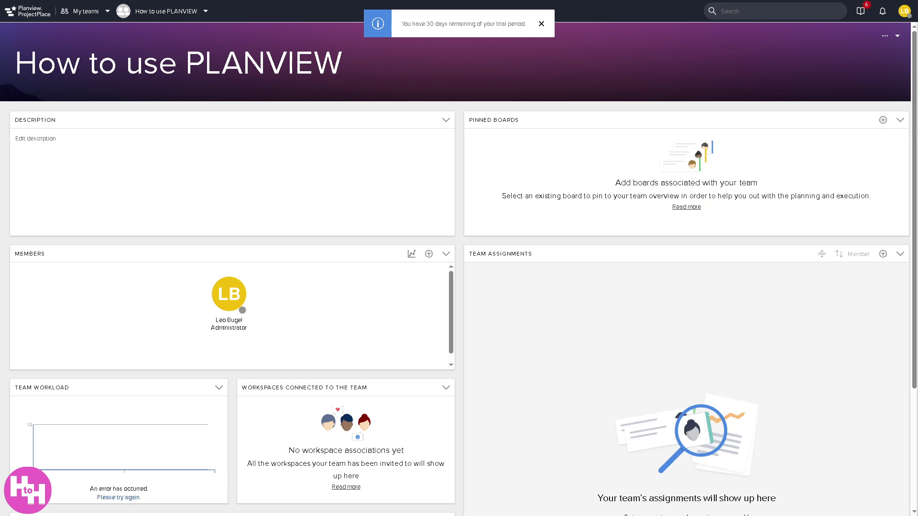
drag(18, 63, 392, 60)
key(ctrl+c)
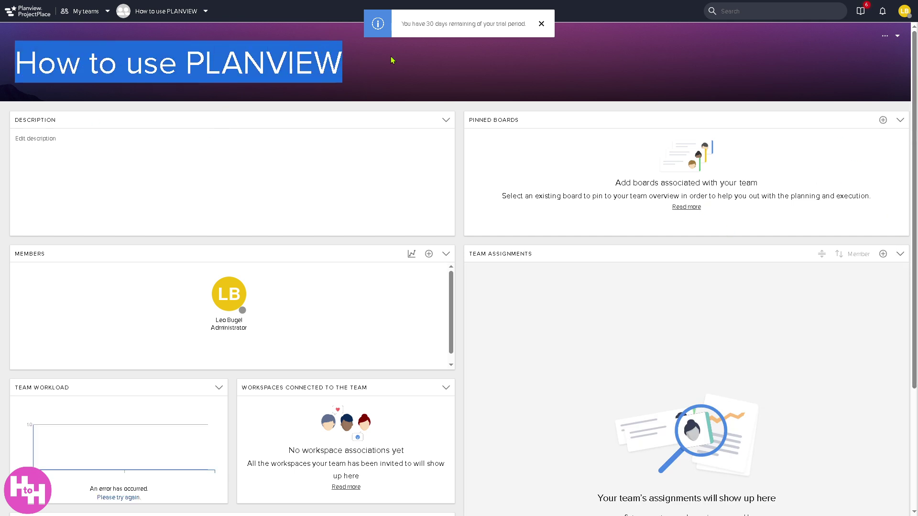
click(141, 170)
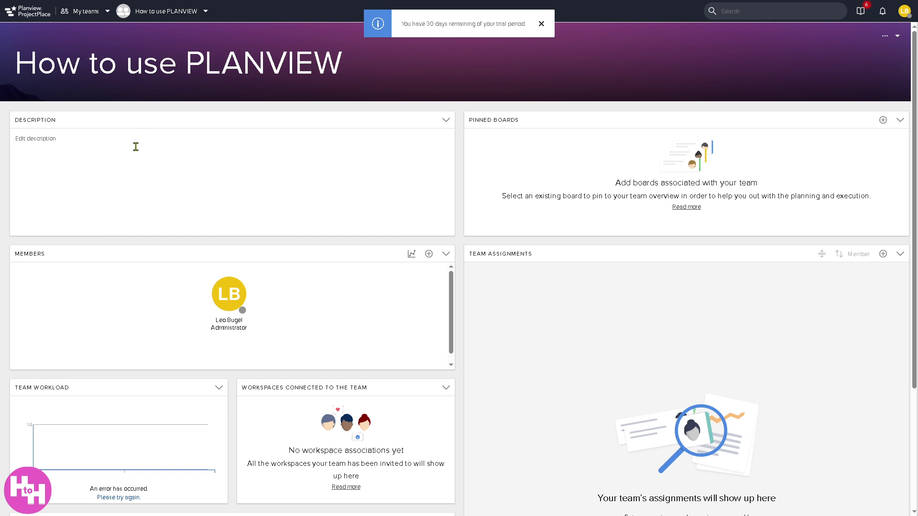
key(ctrl+v)
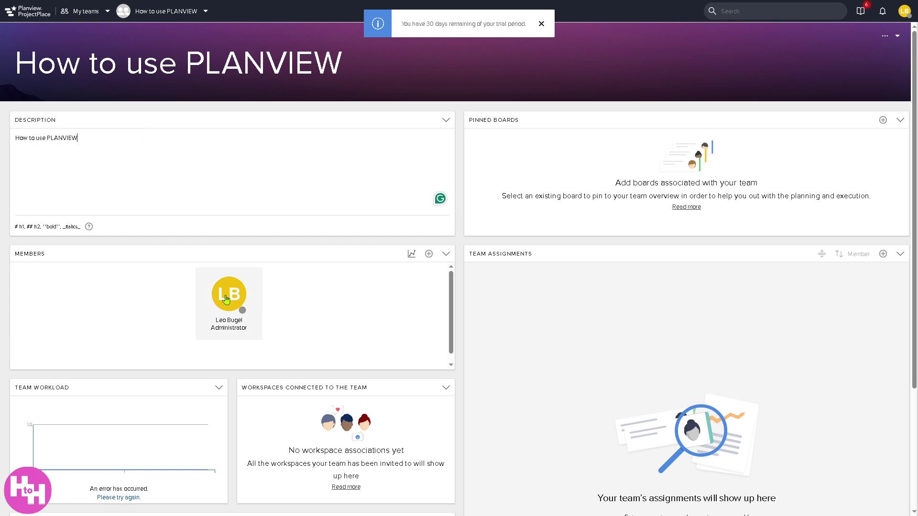
Open the member invitation, then close it without inviting anyone.
click(429, 254)
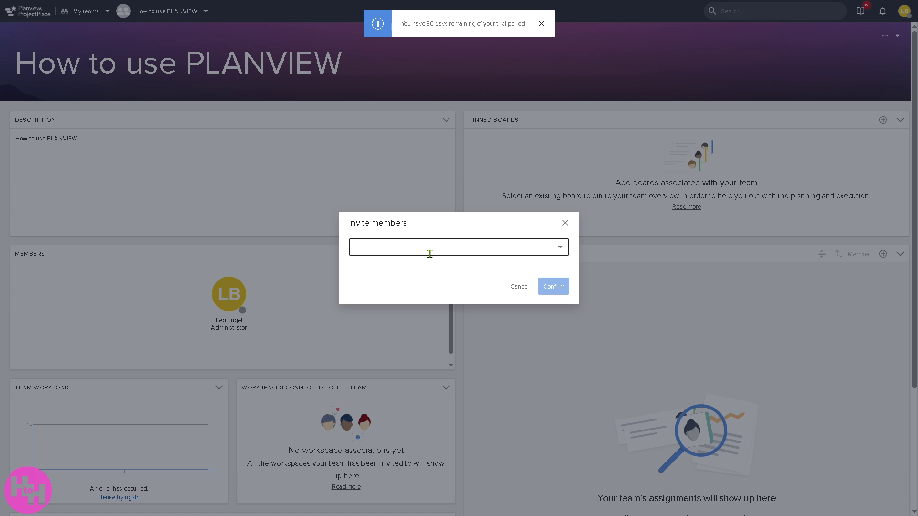
click(430, 254)
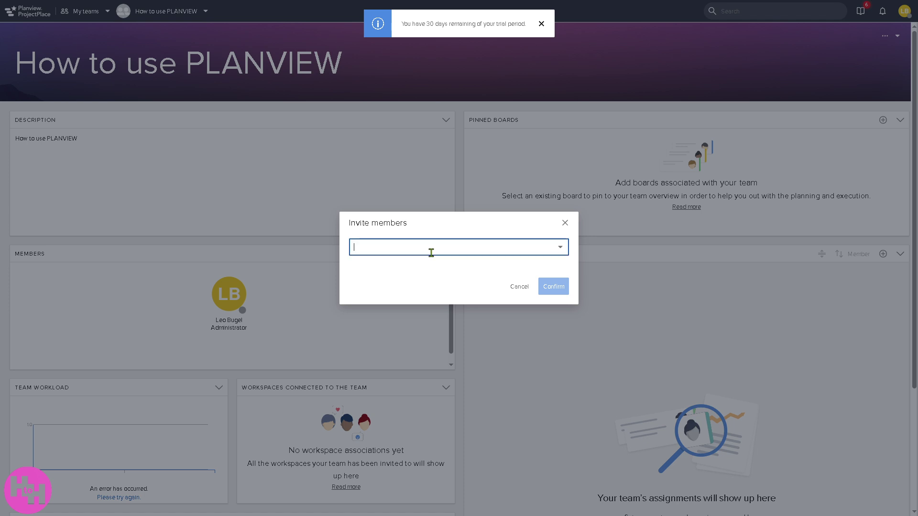
click(480, 235)
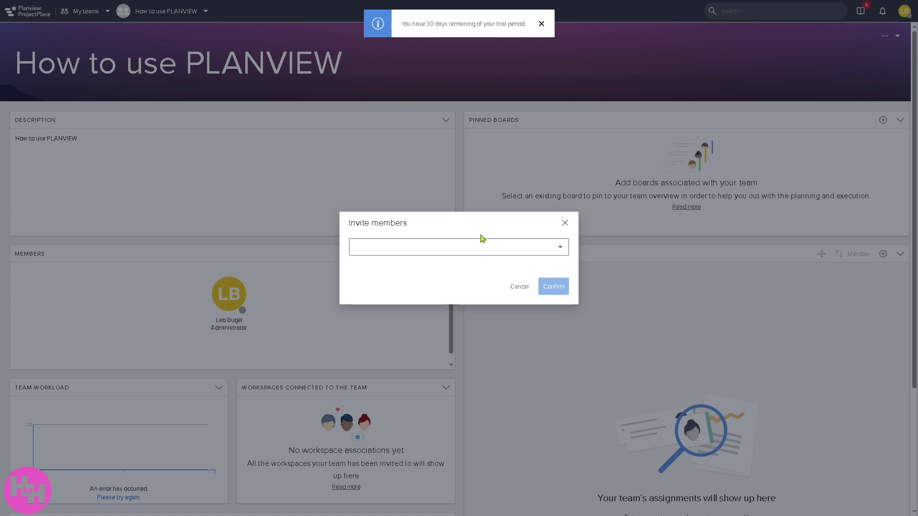
click(564, 224)
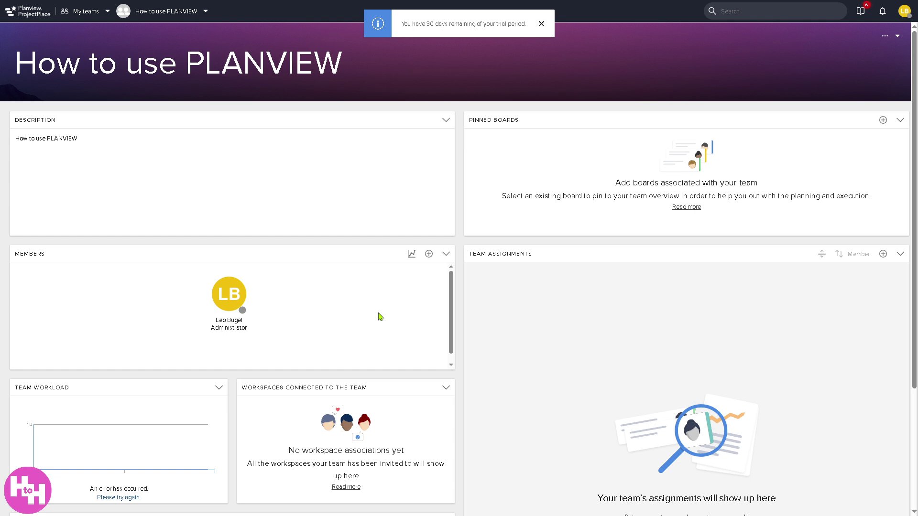
scroll(380, 317, down, 1)
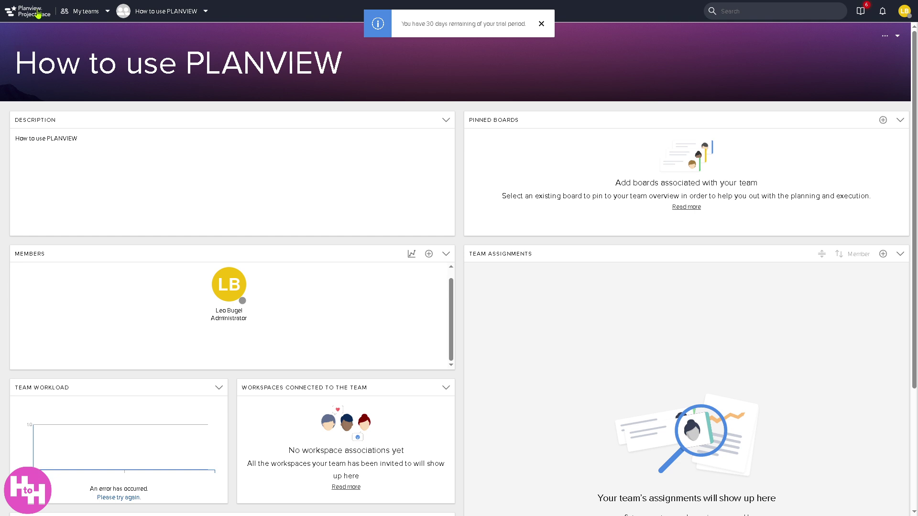
Enter the Customer Conference workspace, dismiss the trial notice, and open Templates > Review workflow.
click(106, 14)
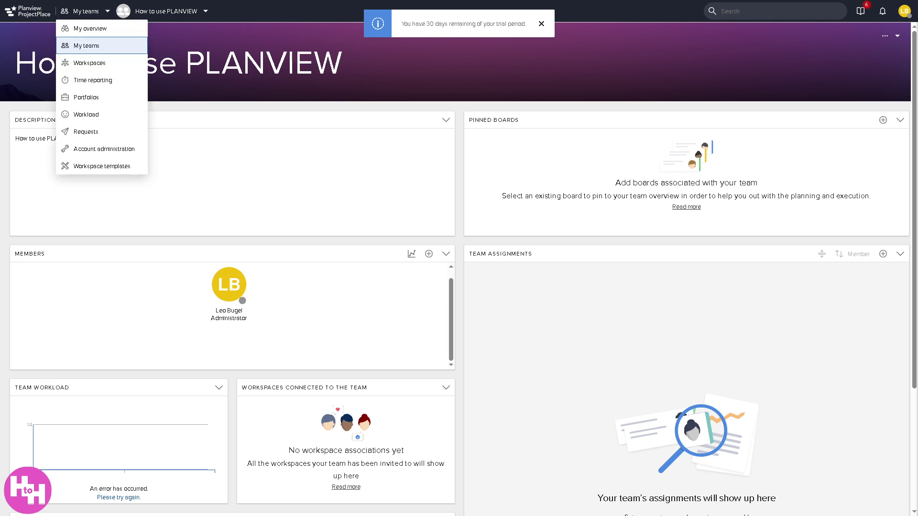
click(109, 66)
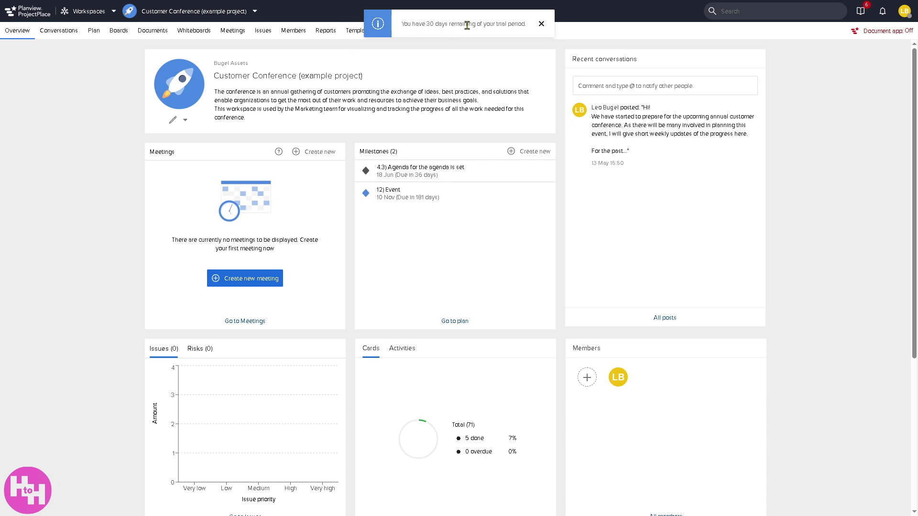
click(542, 25)
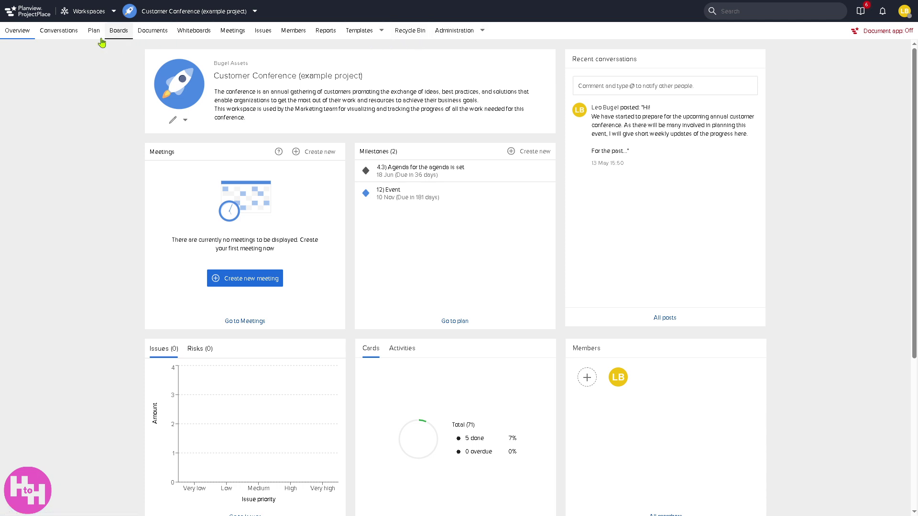
click(382, 31)
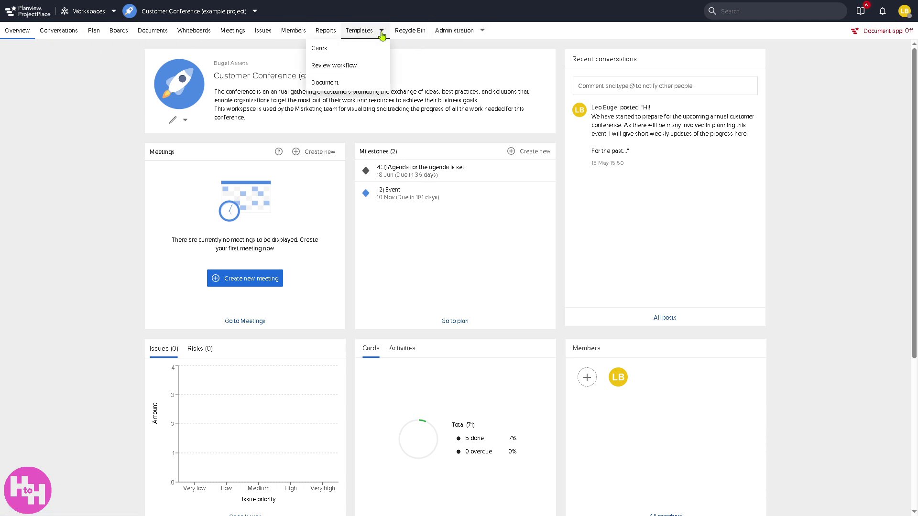
click(321, 71)
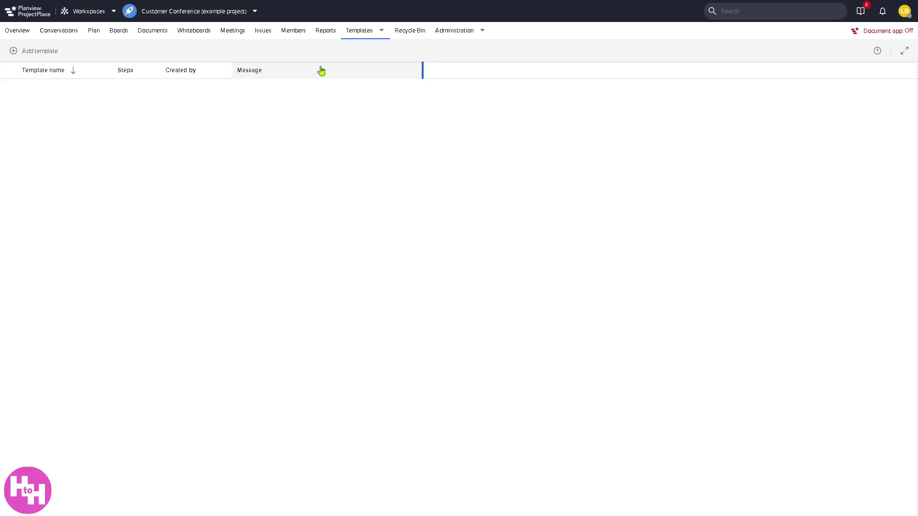
Add a review workflow template named 'How to use PLANVIEW' that proceeds automatically.
click(14, 53)
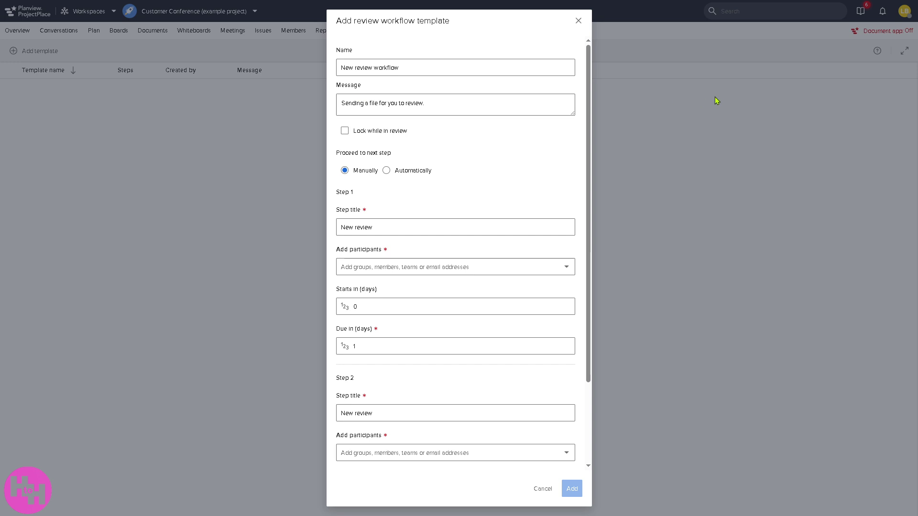
click(411, 69)
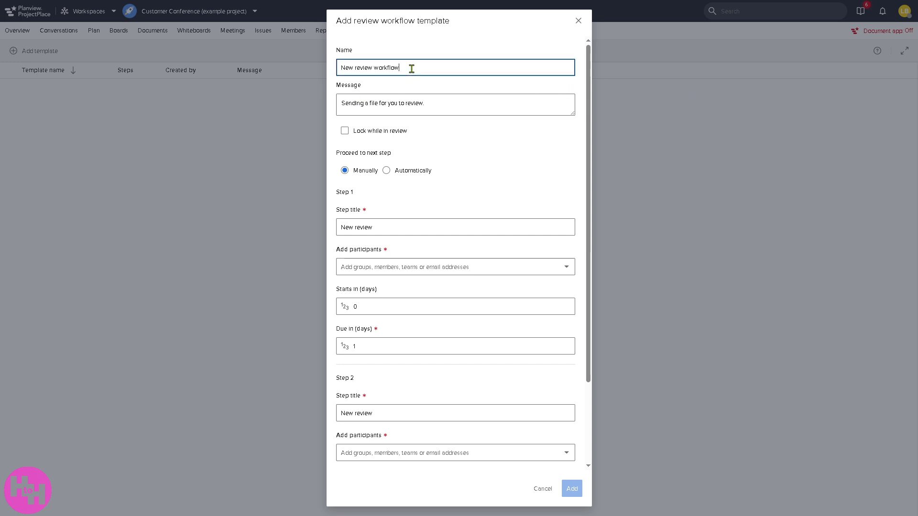
key(ctrl+a)
key(ctrl+v)
click(392, 173)
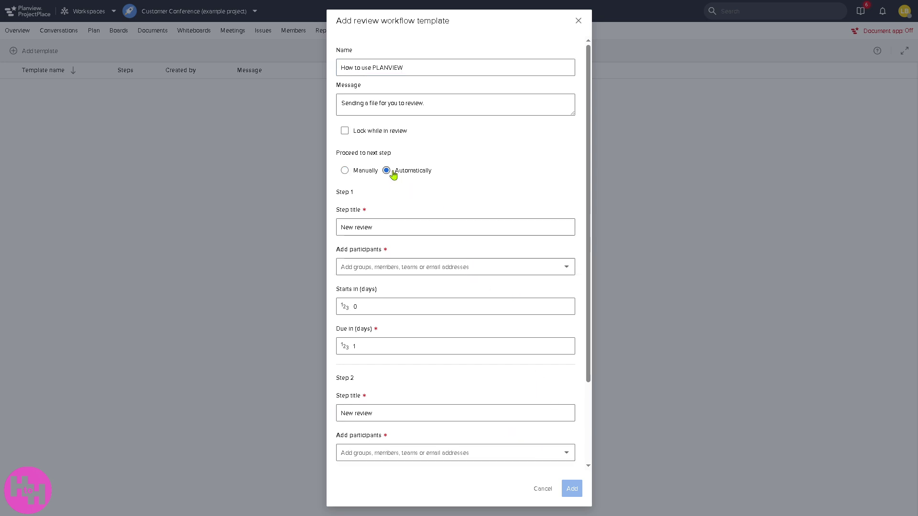
Title step one 'How to use PLANVIEW' with Finance, Marketing, New Group reviewing, starting in 69 days.
click(422, 229)
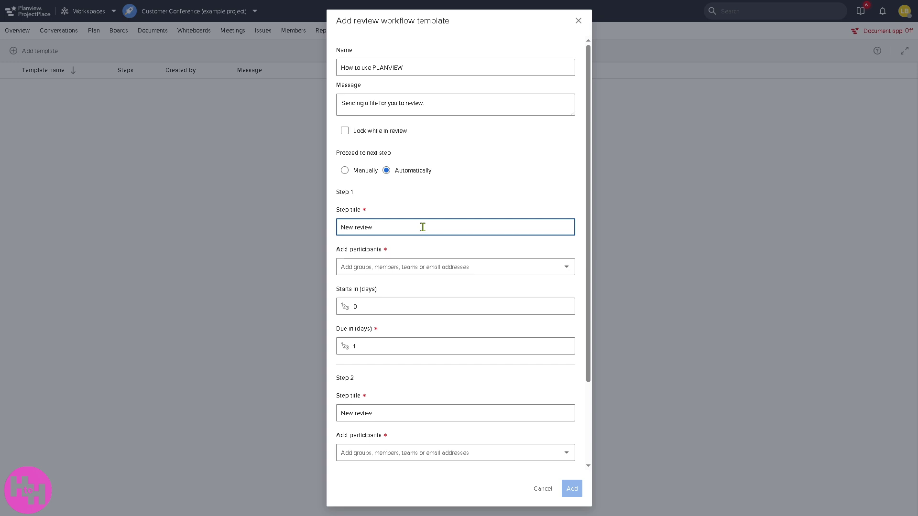
key(ctrl+a)
key(ctrl+v)
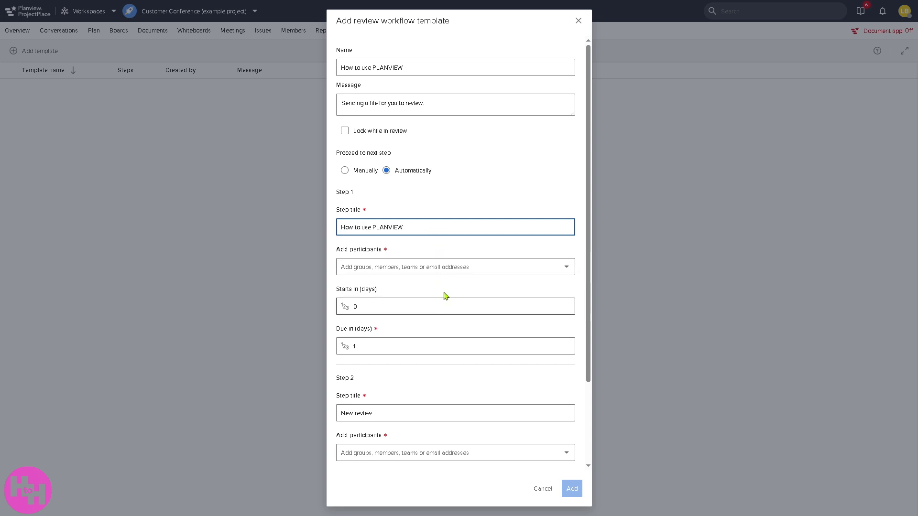
click(455, 266)
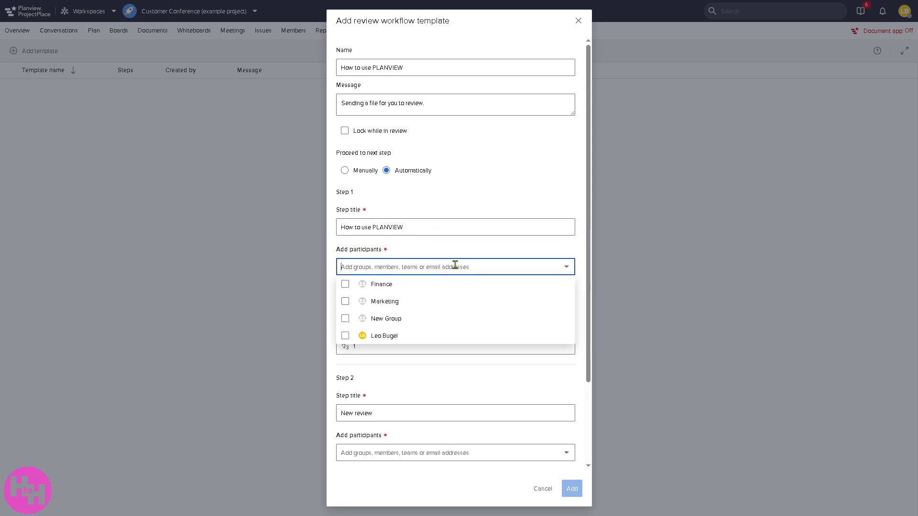
click(345, 284)
click(345, 301)
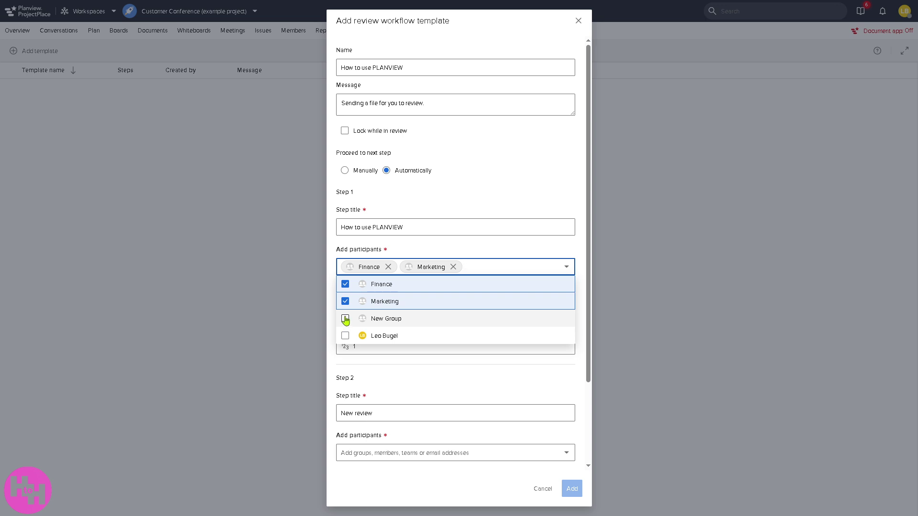
click(345, 319)
click(467, 386)
click(427, 308)
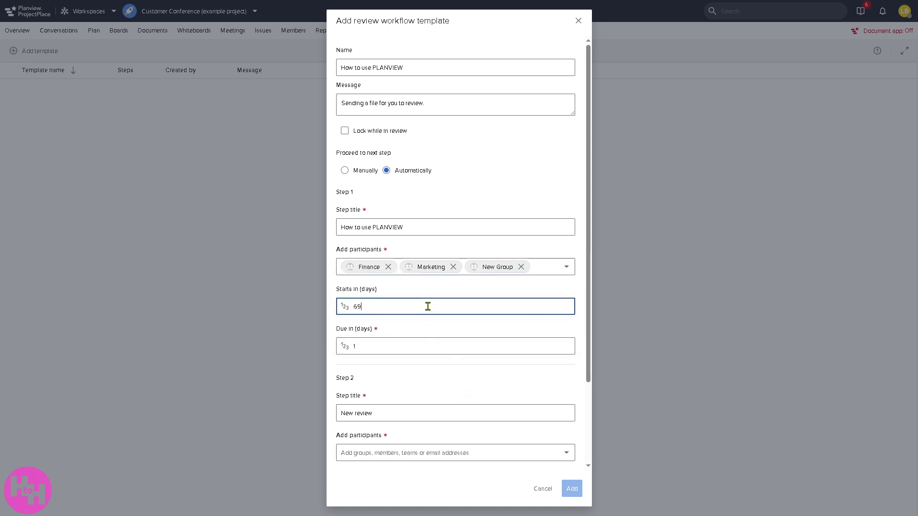
text(69)
click(414, 348)
click(369, 377)
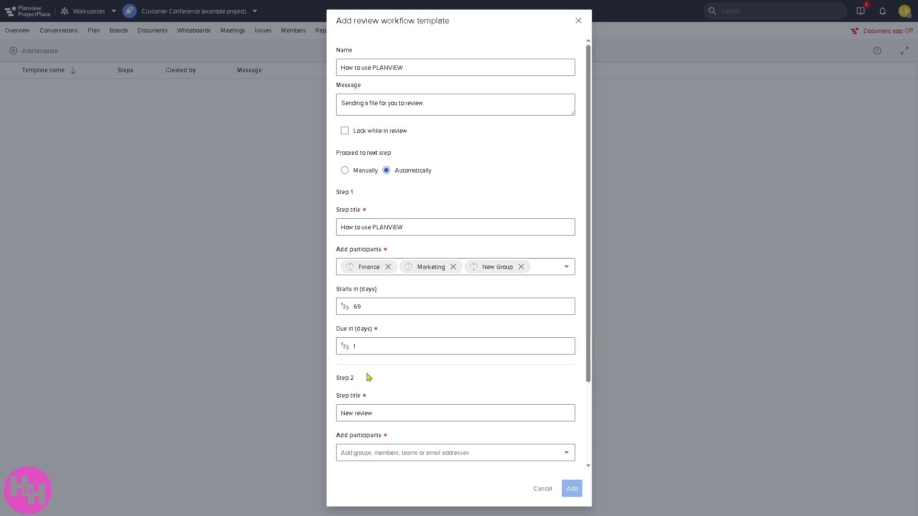
Title step two 'How to use PLANVIEW' with New Group reviewing, and create the template.
click(511, 414)
key(ctrl+a)
key(ctrl+v)
click(503, 455)
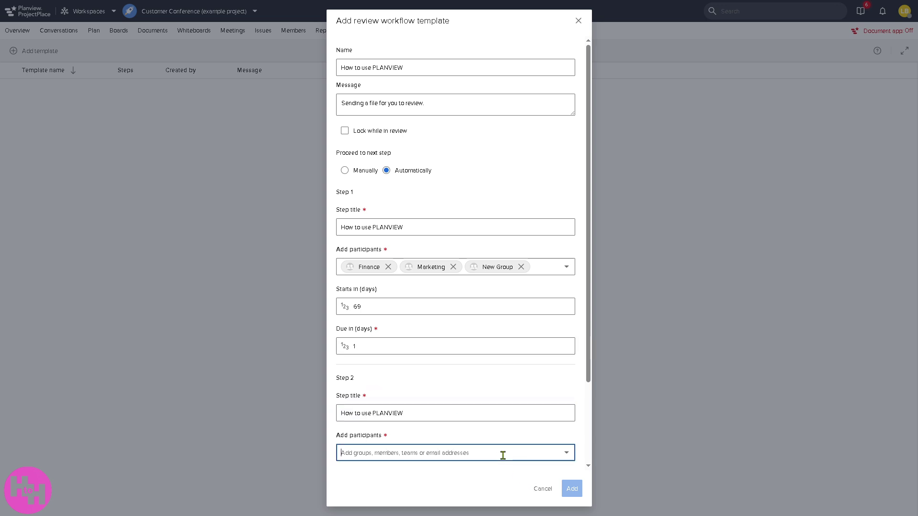
click(387, 419)
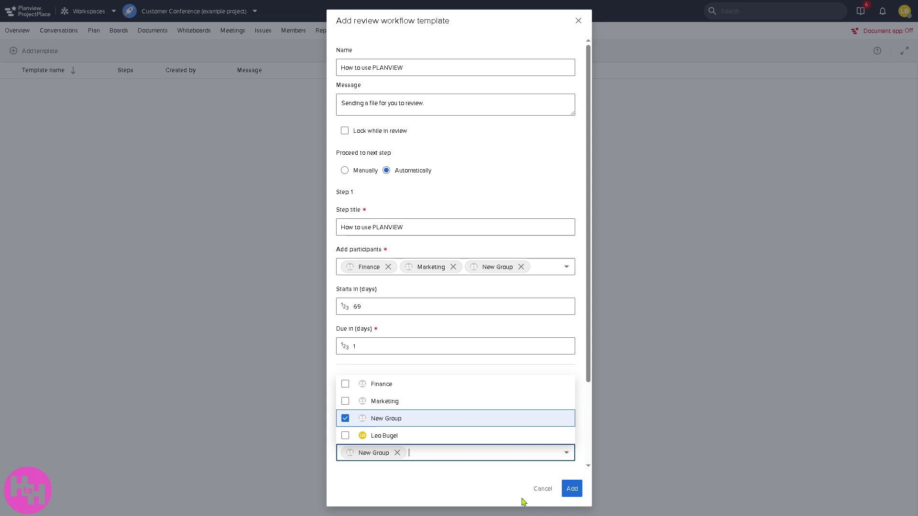
click(572, 493)
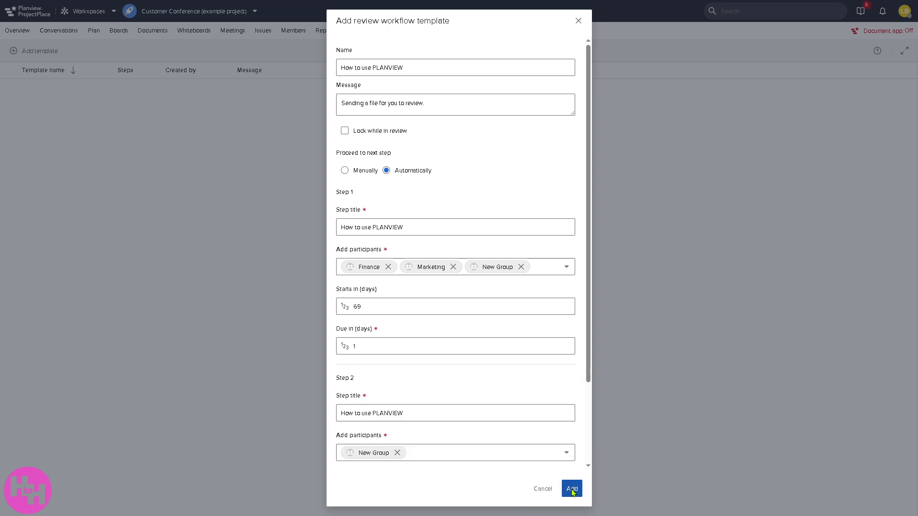
click(572, 489)
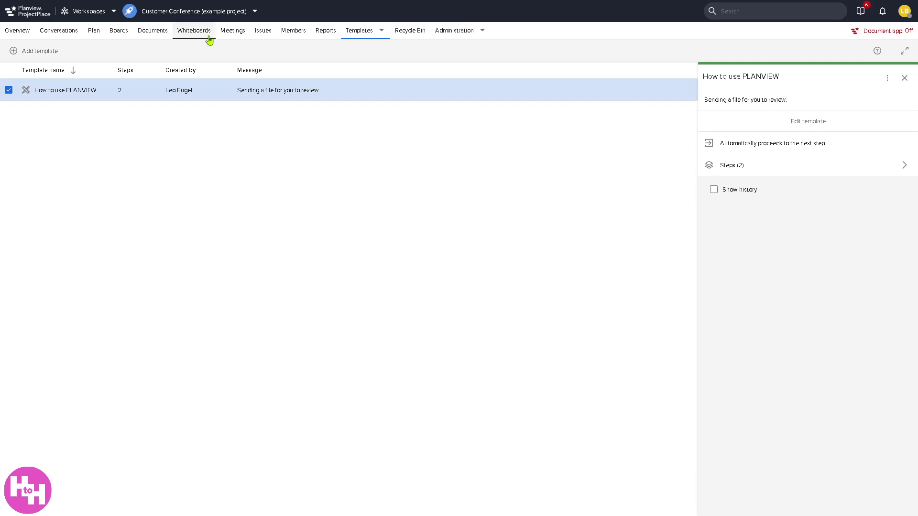
Open the workspace's Documents and check the item types in its Add menu.
click(153, 32)
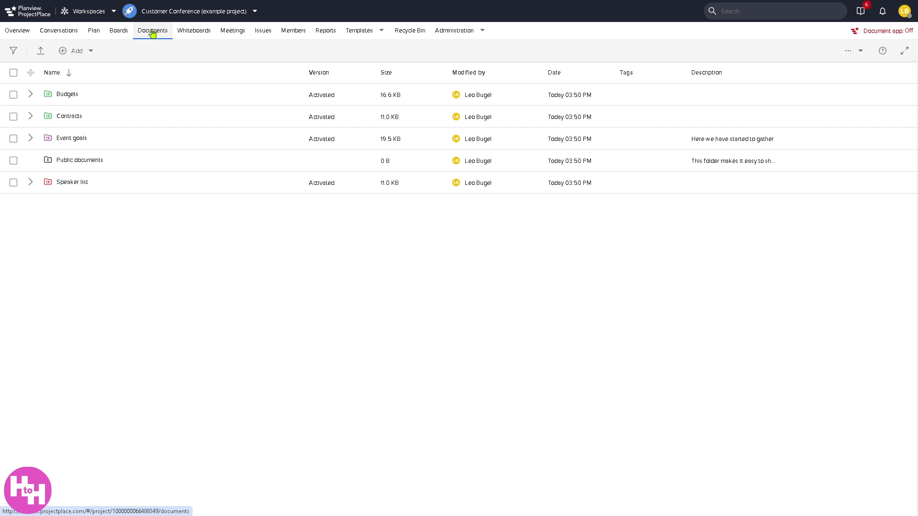
click(75, 53)
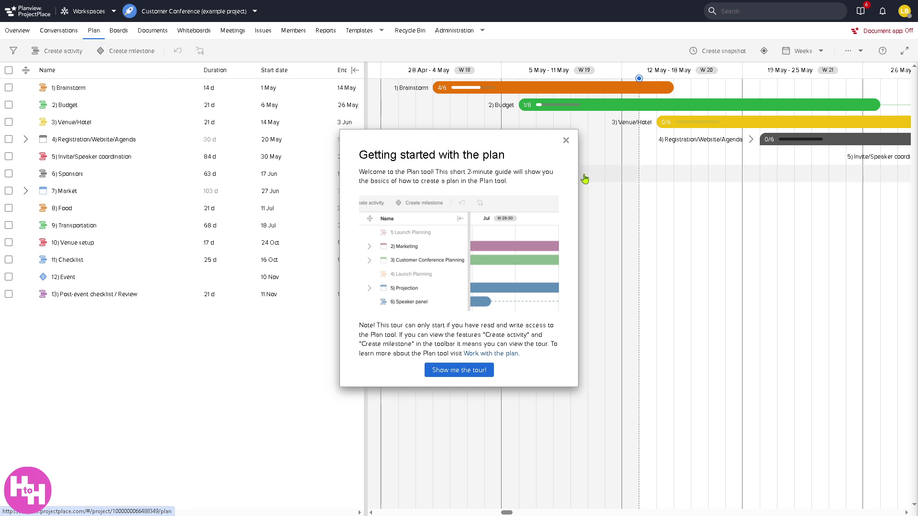
Add activity 'How to use PLANVIEW' with the same description, and attach HtoH logo update.png.
click(566, 141)
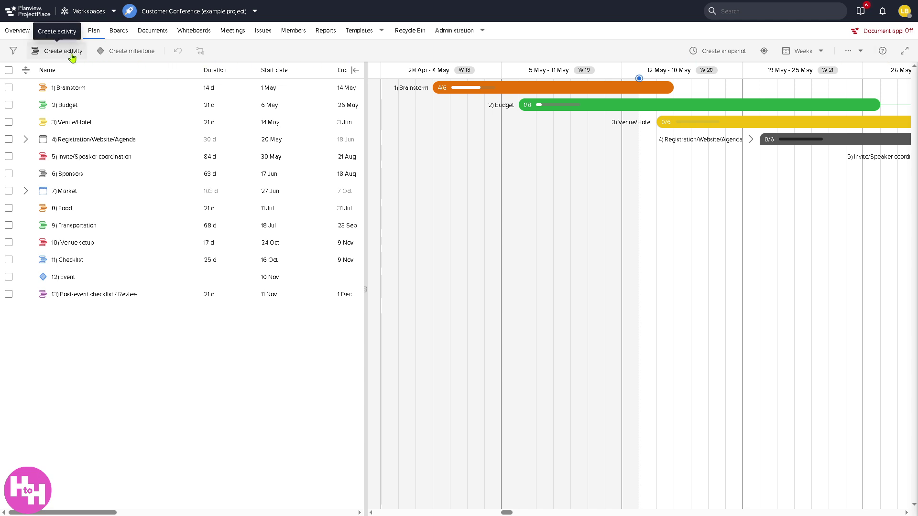
click(54, 52)
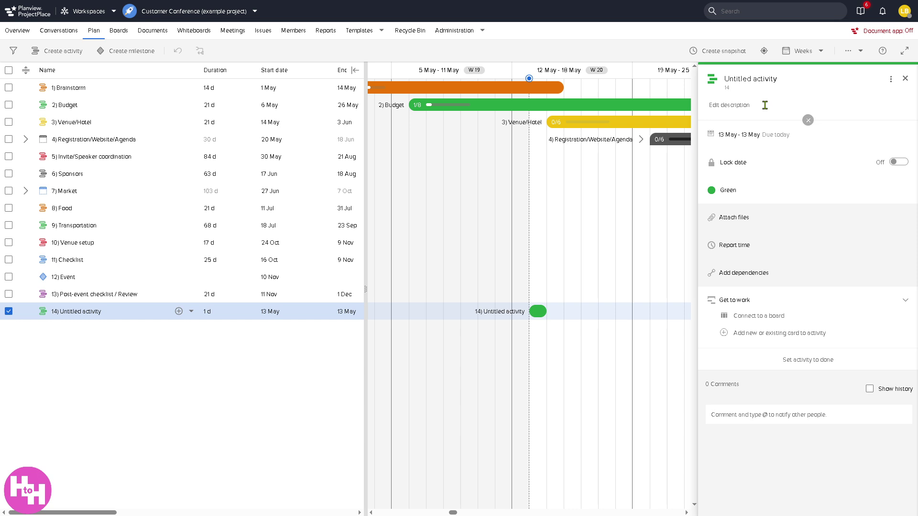
click(765, 103)
text(How to use PLANVIEW)
click(767, 79)
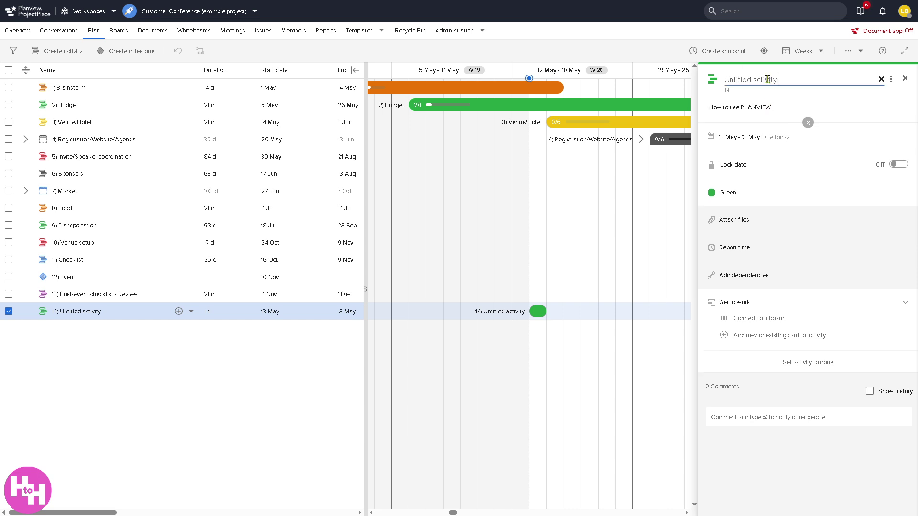
text(How to use PLANVIEW)
click(734, 219)
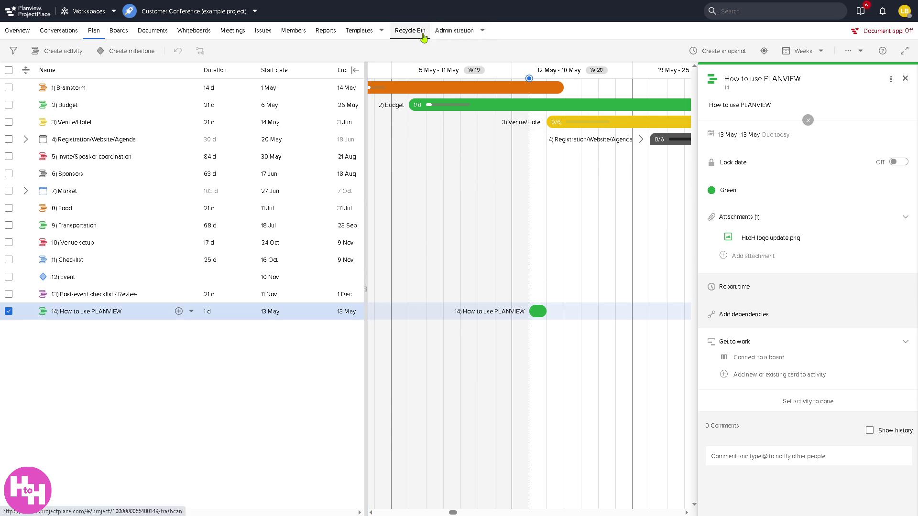
Switch to the Time reporting view for 12–18 May.
click(115, 15)
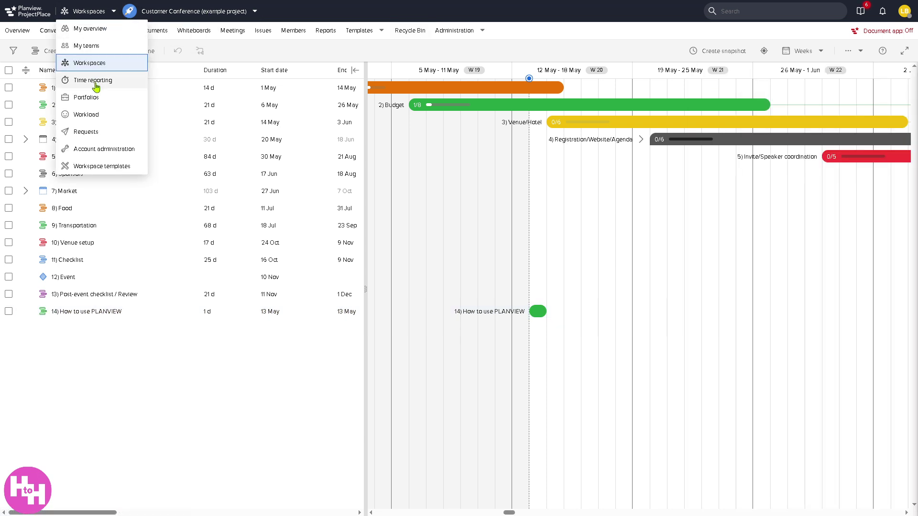
click(97, 83)
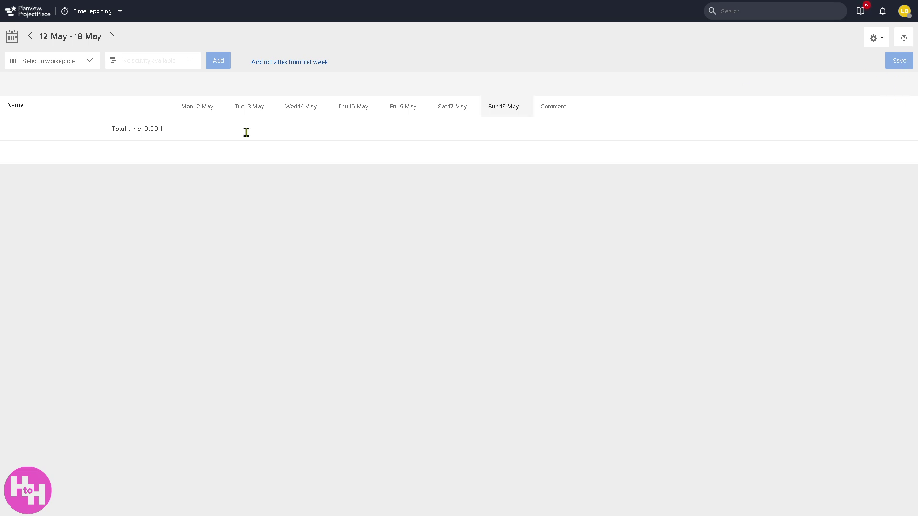
click(118, 12)
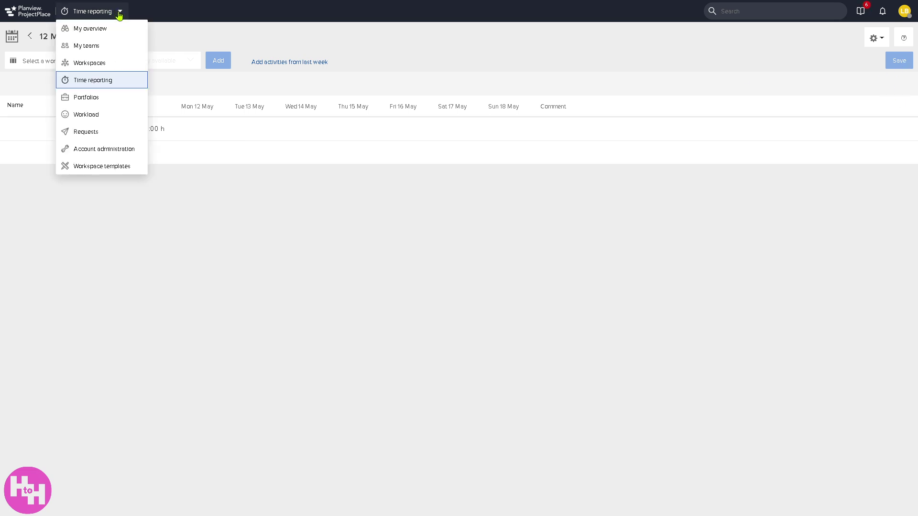
Under Portfolios, create a portfolio named 'How to use PLANVIEW'.
click(86, 97)
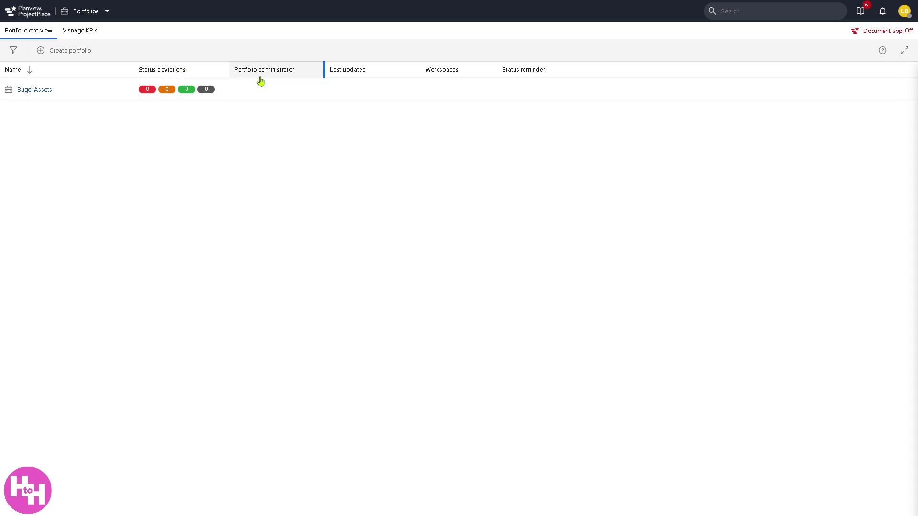
click(71, 53)
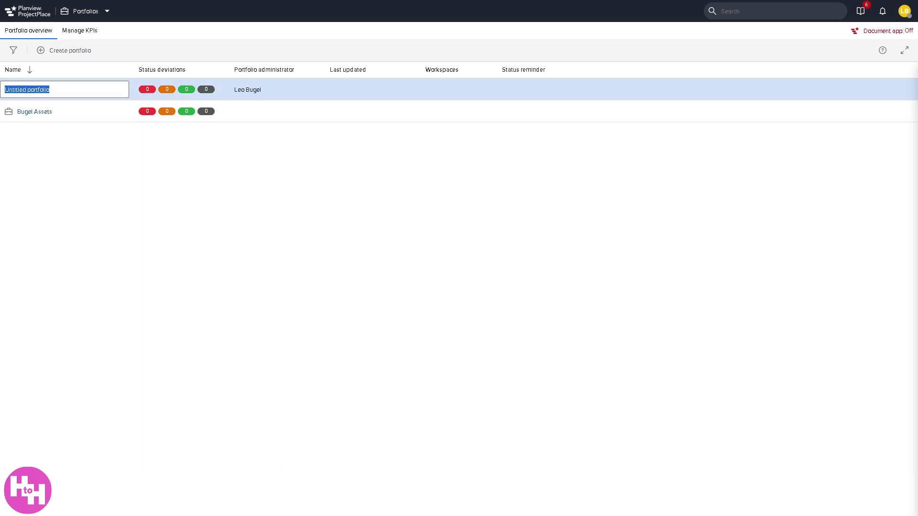
click(88, 90)
key(ctrl+a)
text(How to use PLANVIEW)
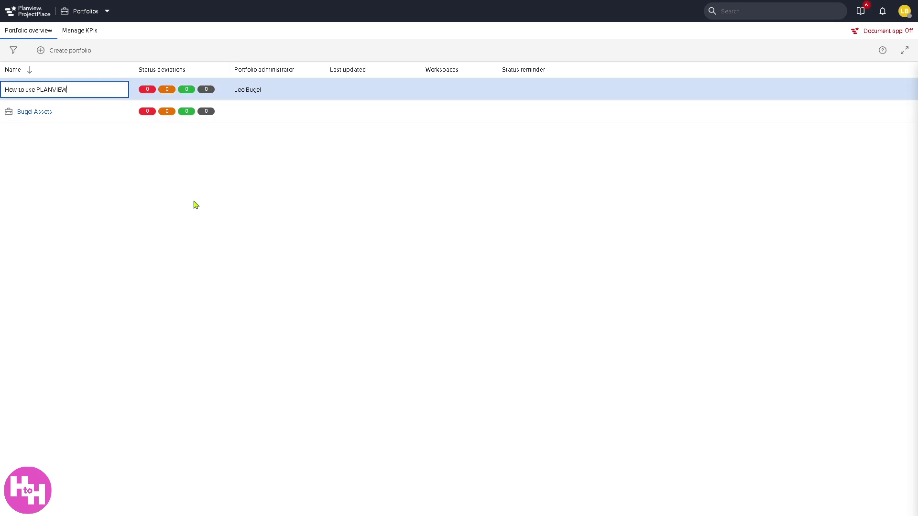
key(Return)
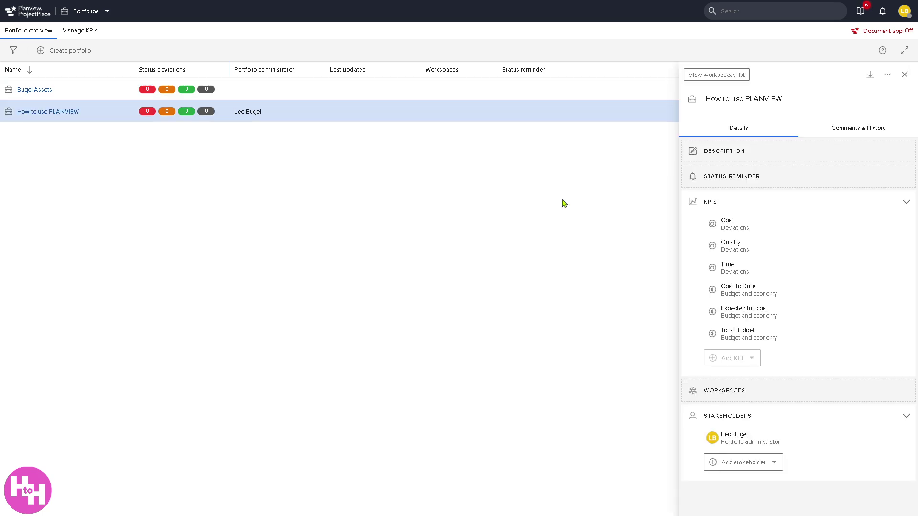
Set the portfolio description to 'How to use PLANVIEW'.
click(755, 164)
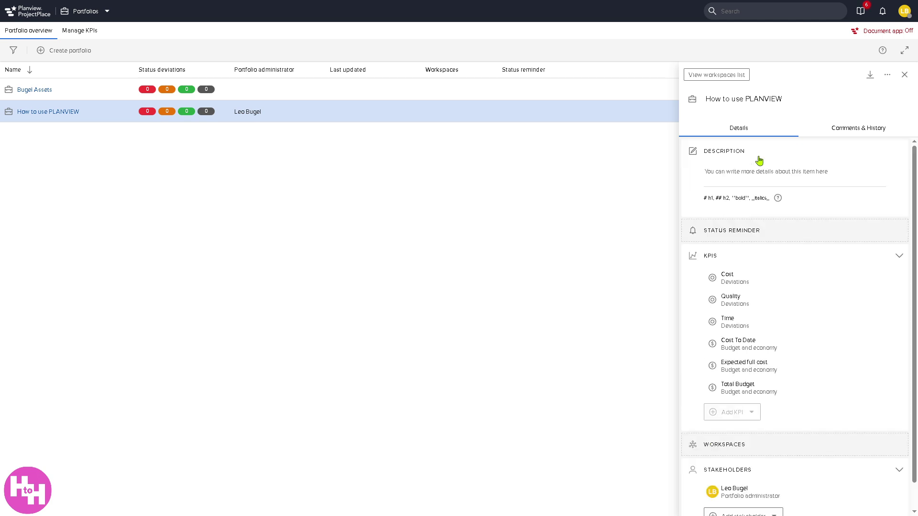
text(How to use PLANVIEW)
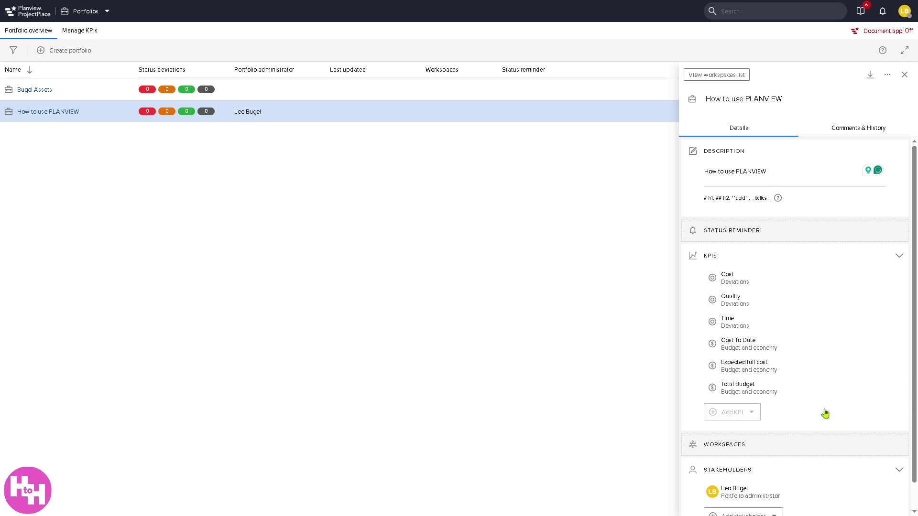
scroll(829, 419, down, 1)
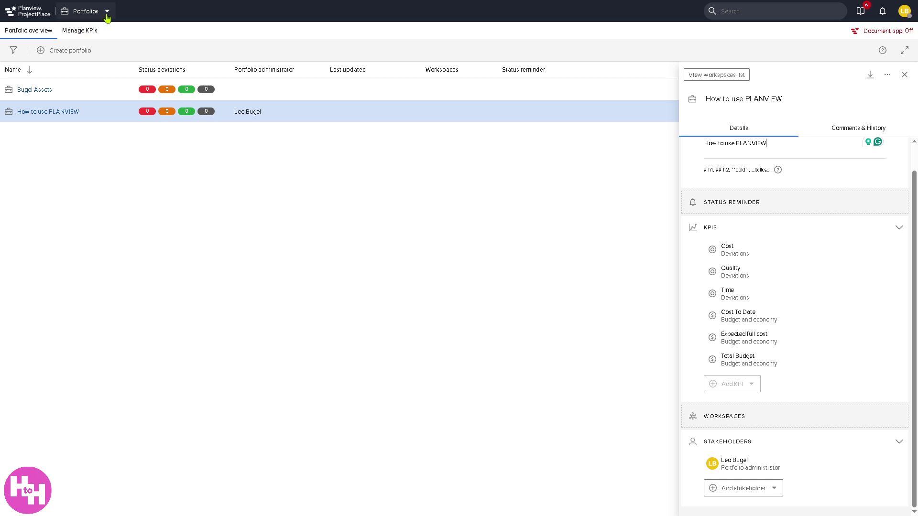
click(87, 11)
Switch to the Workload page showing weekly workload from 12 May onward.
click(91, 116)
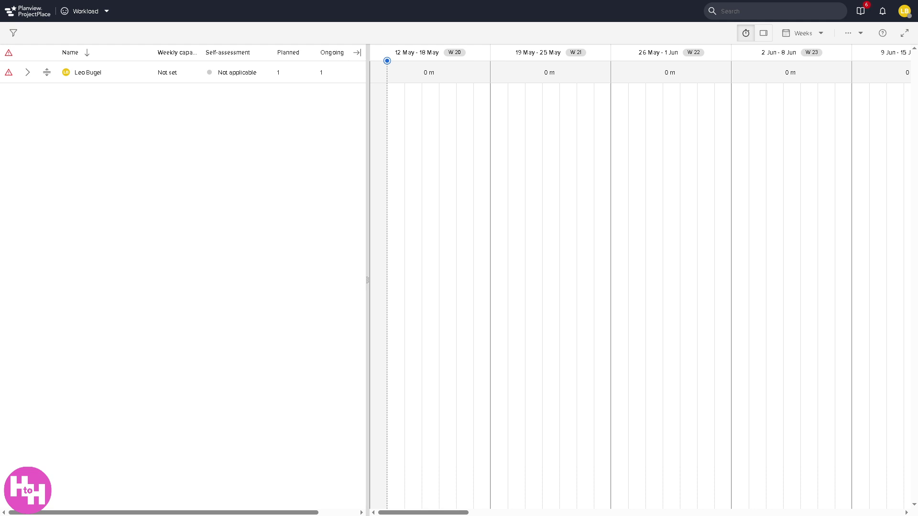
Go to the Requests page, which reports no requests received yet.
click(107, 12)
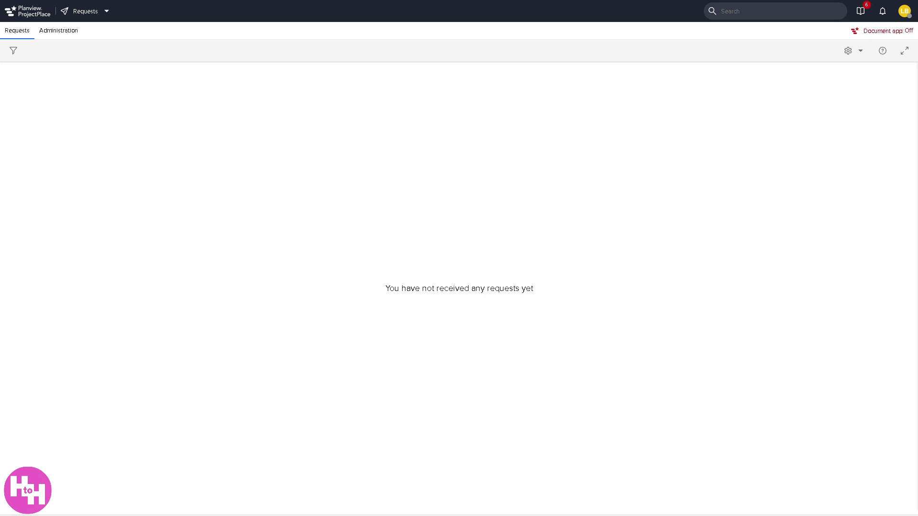
click(106, 11)
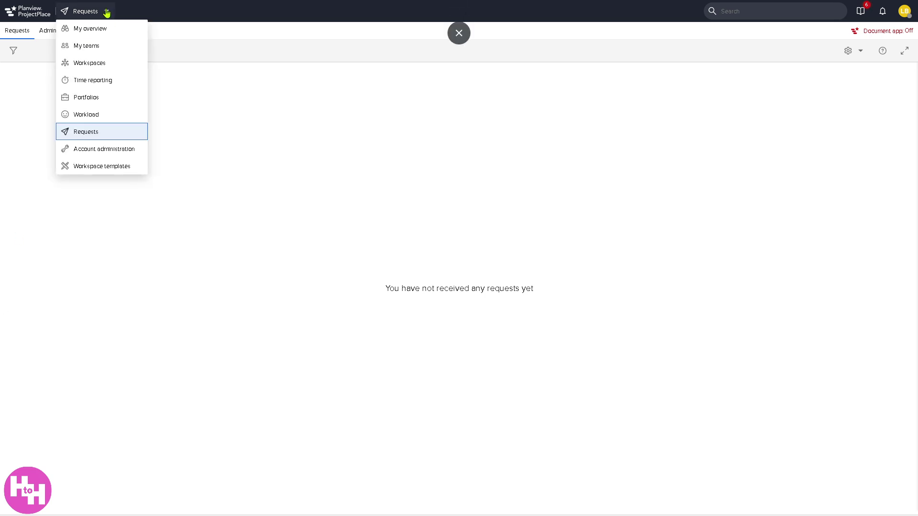
Open Account administration and expand its account settings list.
click(100, 153)
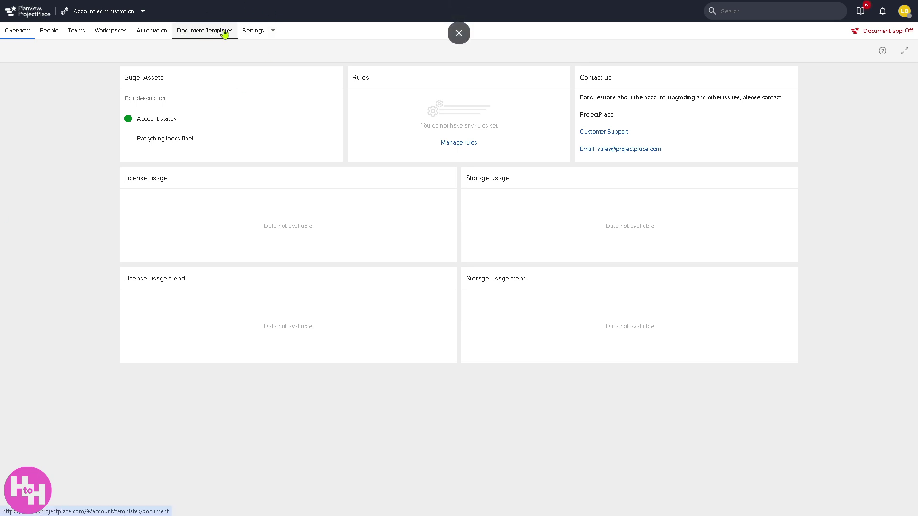
click(273, 32)
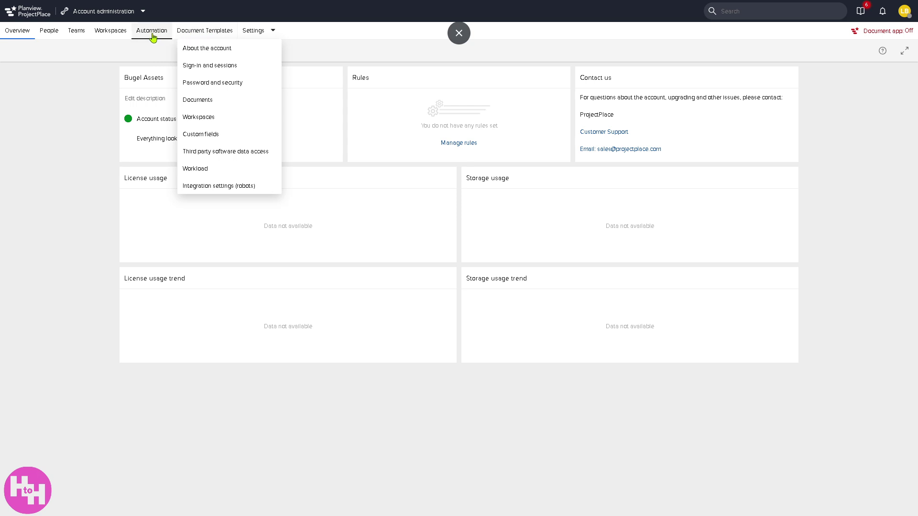
Add a workspace template with title and description 'How to use PLANVIEW'.
click(127, 14)
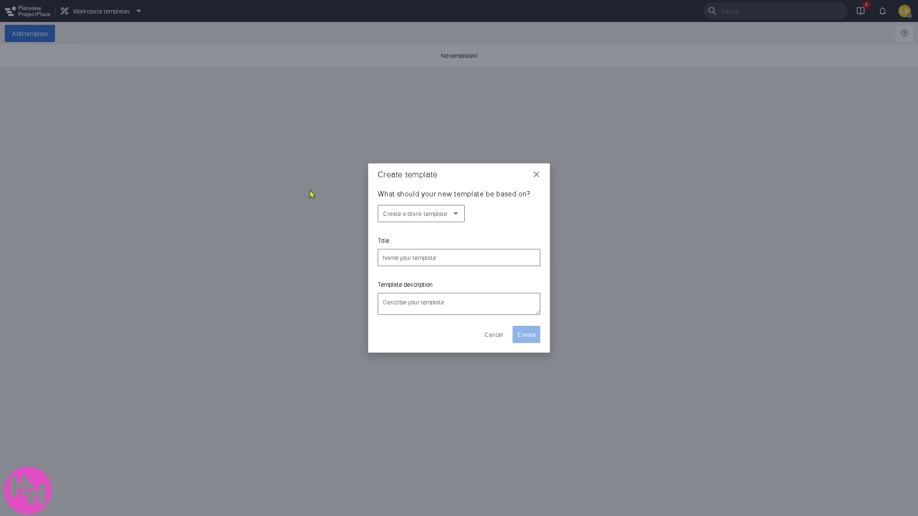
click(519, 255)
text(How to use PLANVIEW)
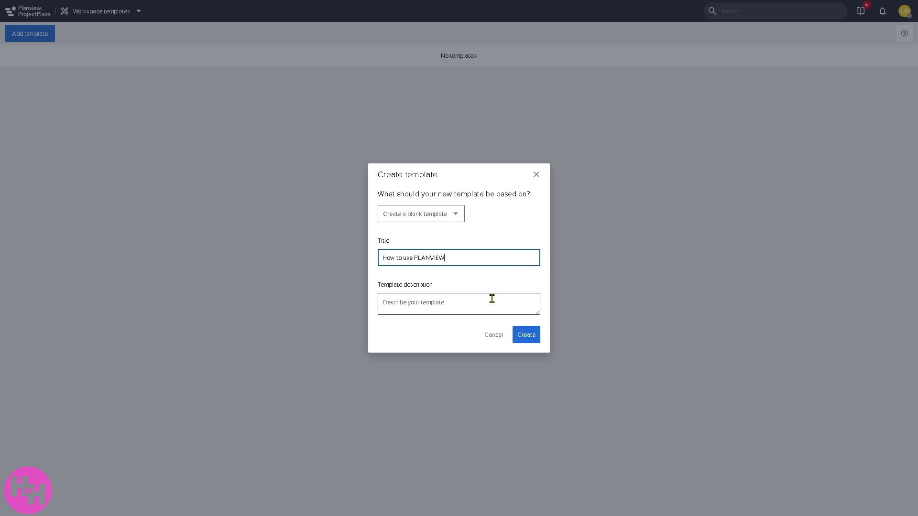
click(486, 306)
text(How to use PLANVIEW)
click(526, 336)
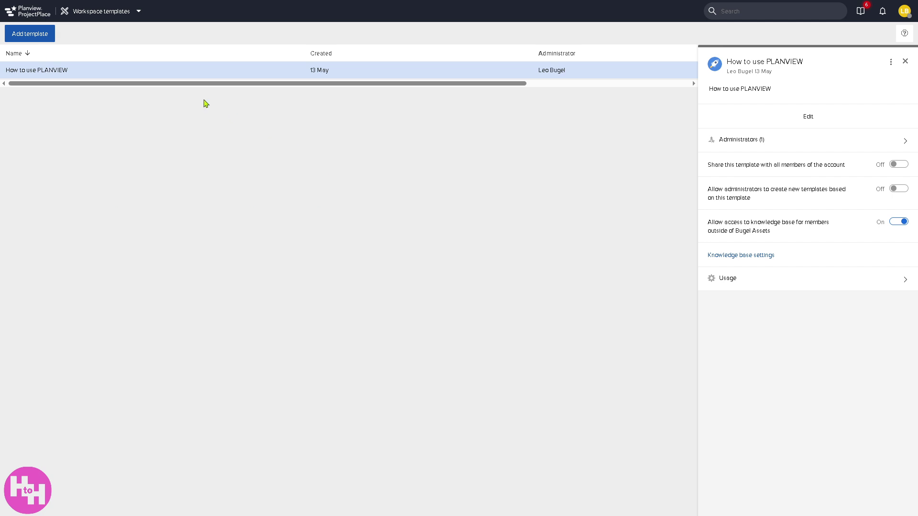
Go back to the My overview dashboard via the ProjectPlace logo.
click(26, 12)
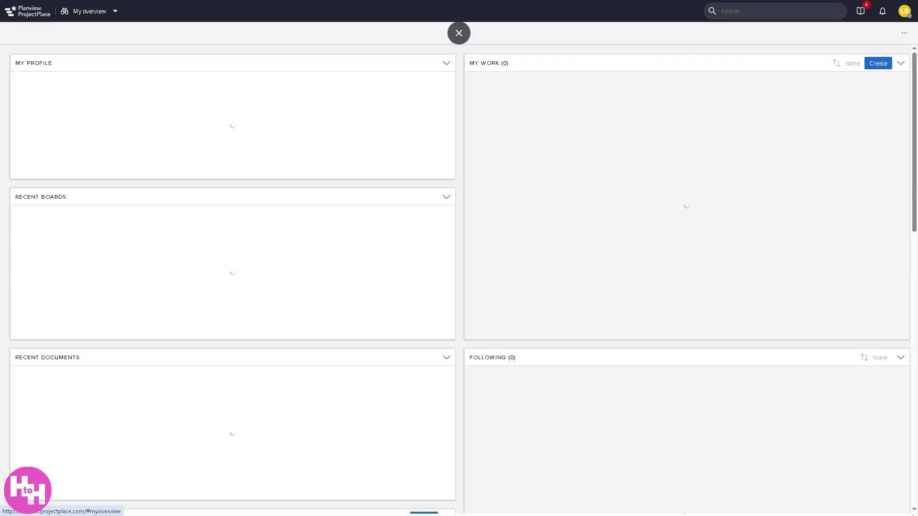